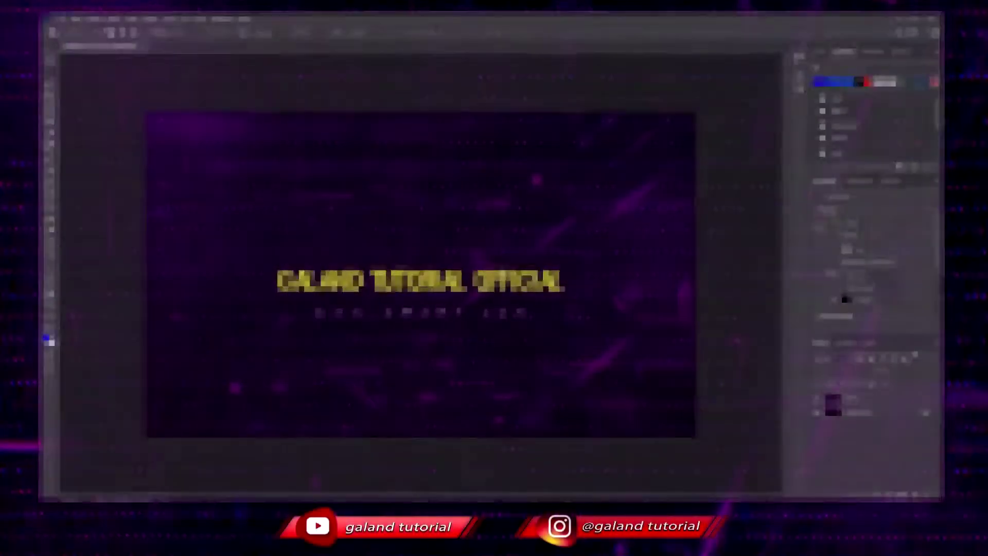
- Open the photo Perfect Two.jpg from the Downloads folder
{"action": "key", "text": "alt+f"}
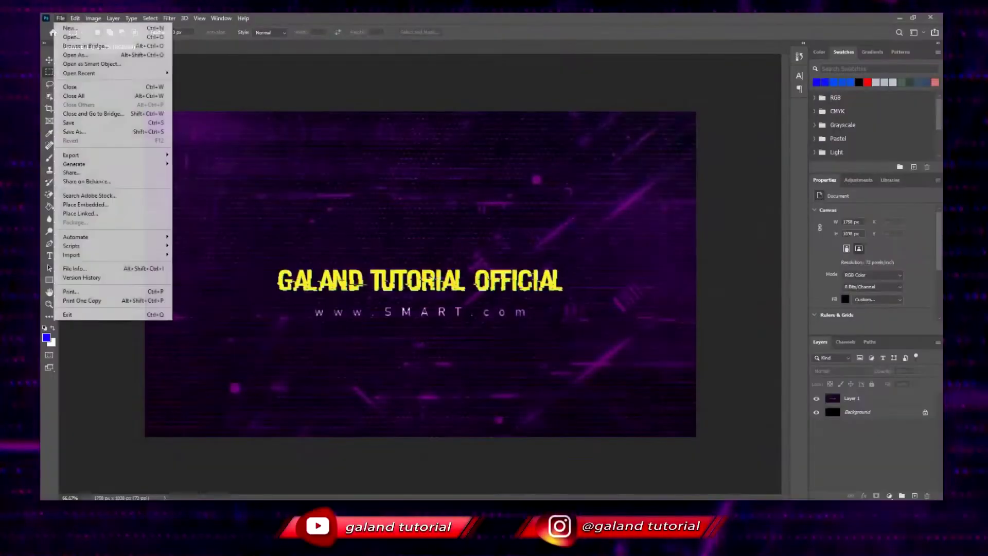
{"action": "key", "text": "Down"}
{"action": "key", "text": "Return"}
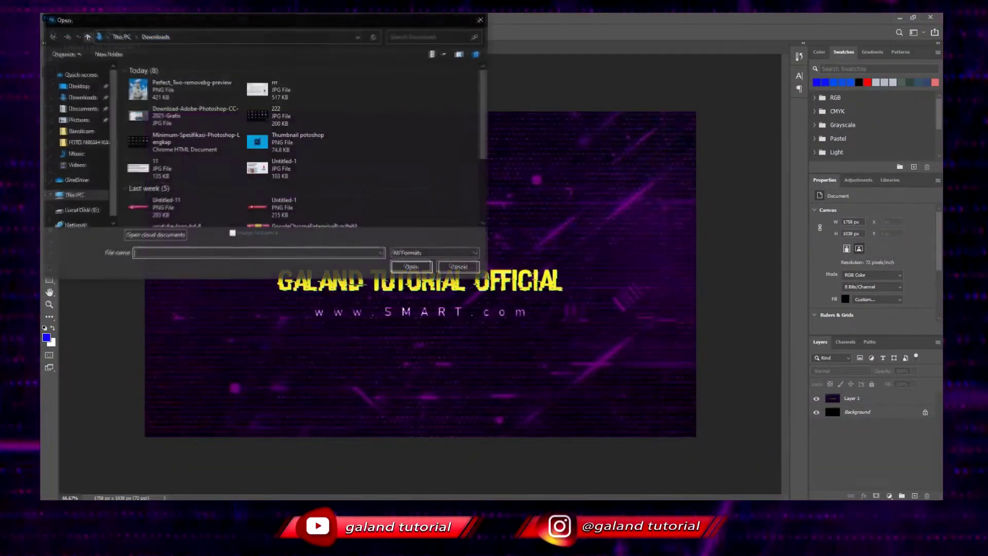
{"action": "scroll", "coordinate": [304, 147], "scroll_direction": "down", "scroll_amount": 3}
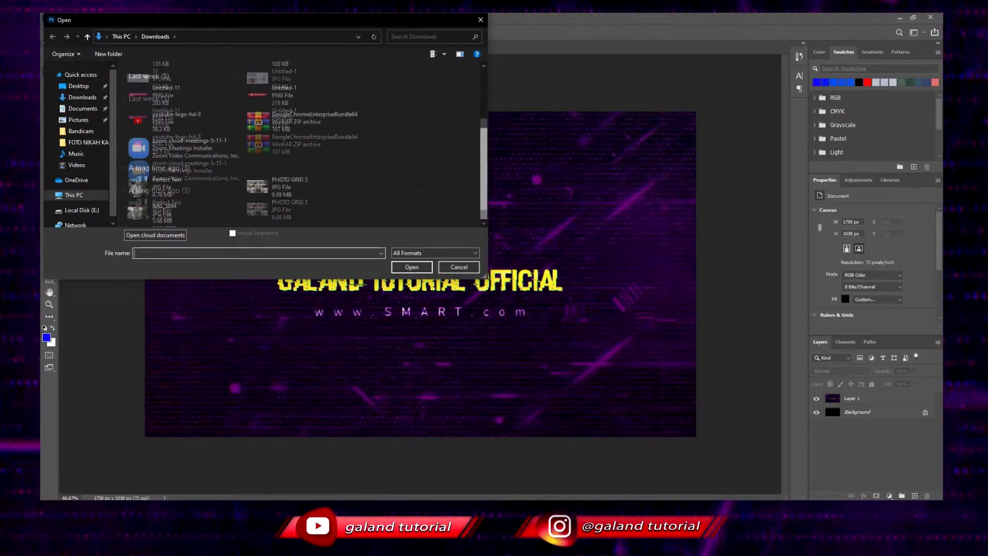
{"action": "left_click", "coordinate": [170, 188]}
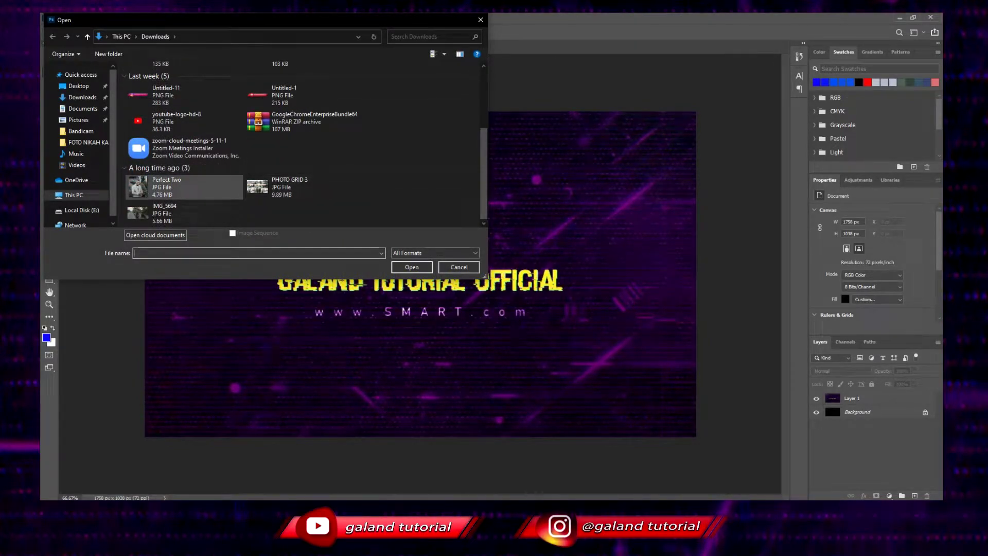
{"action": "key", "text": "Return"}
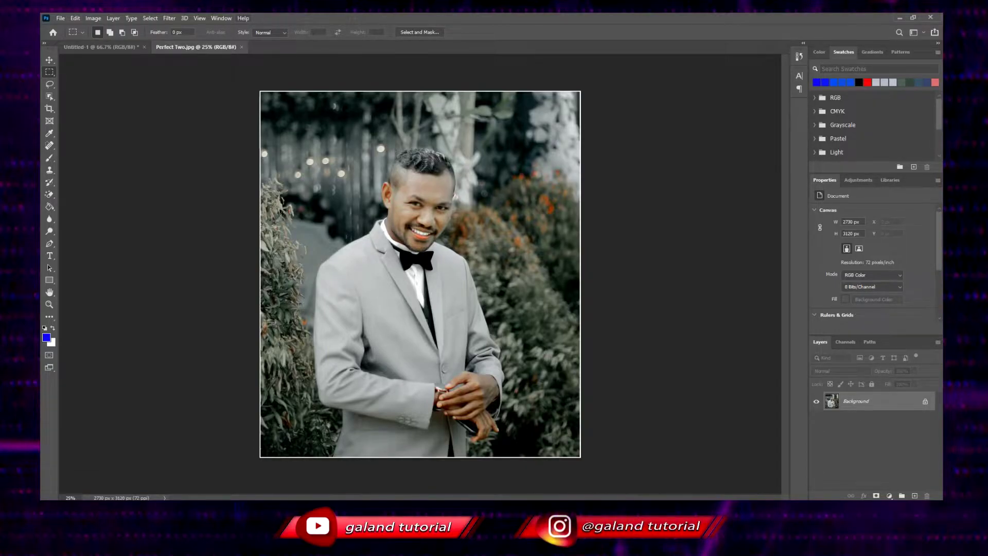
- Remove the photo's background with the Remove background quick action and close the Discover window
{"action": "left_click", "coordinate": [243, 18]}
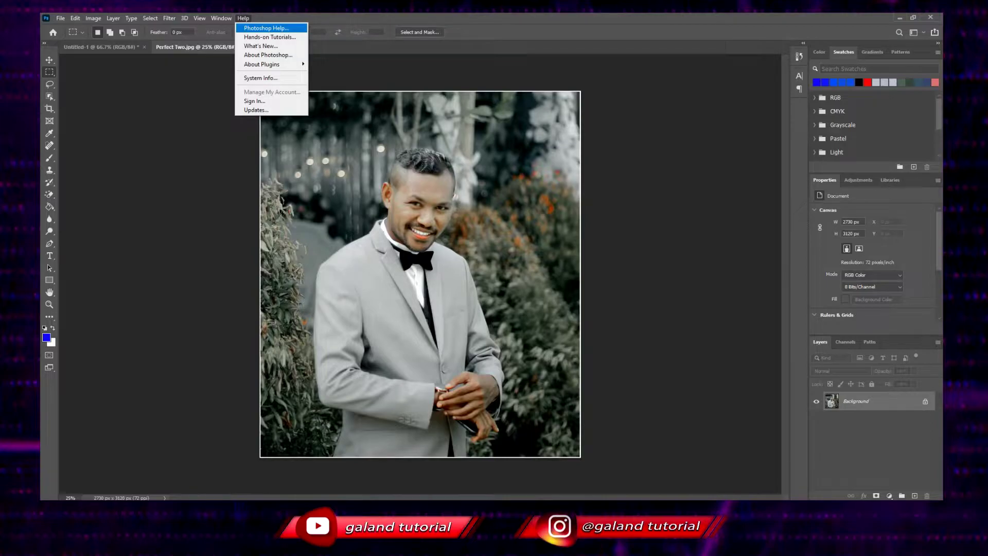
{"action": "key", "text": "Return"}
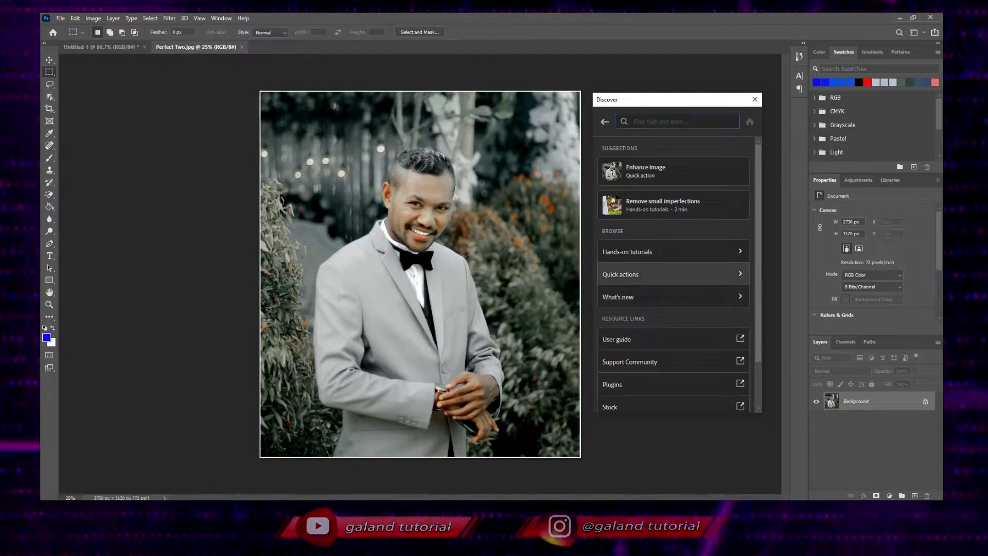
{"action": "left_click", "coordinate": [668, 278]}
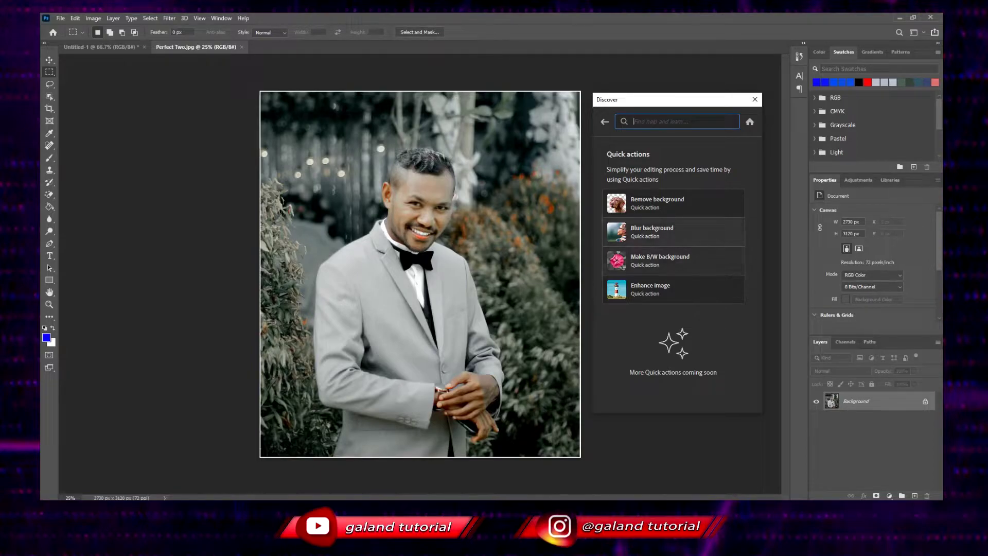
{"action": "left_click", "coordinate": [664, 203]}
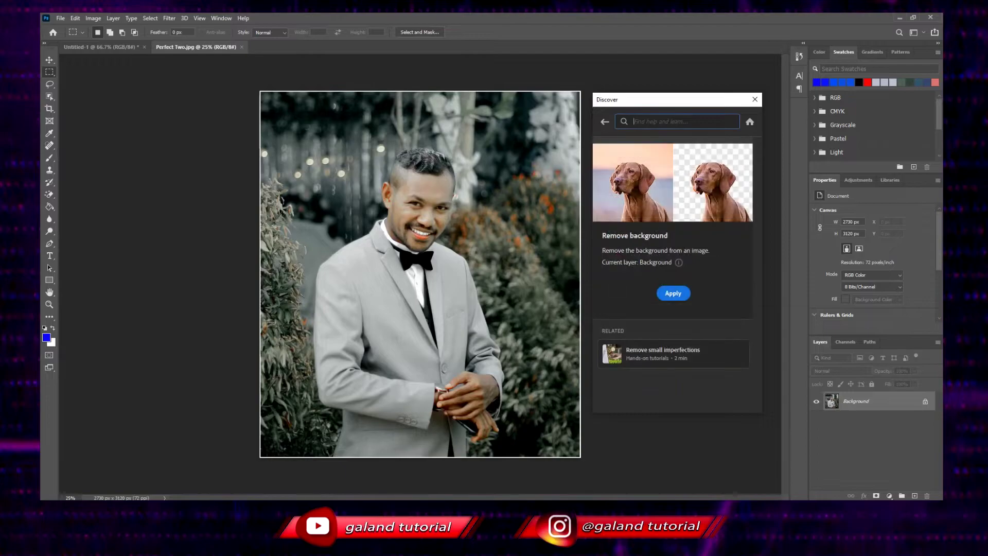
{"action": "left_click", "coordinate": [673, 293]}
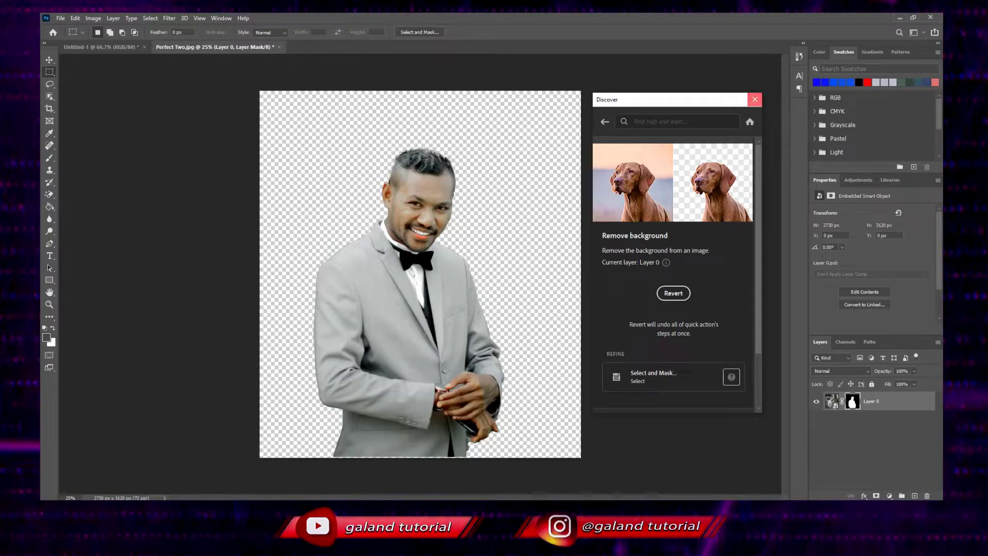
{"action": "left_click", "coordinate": [755, 100]}
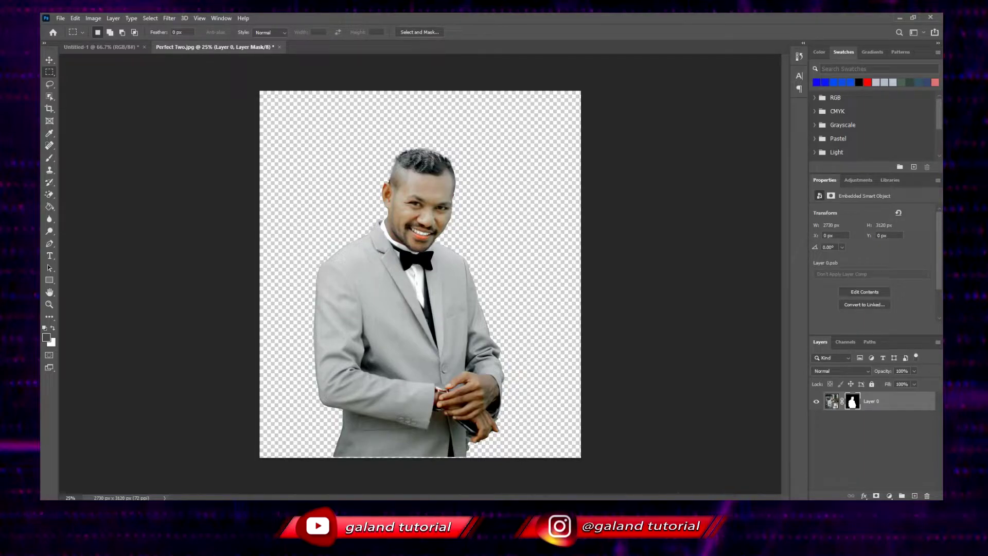
- Create a white 1920 × 1080 px document at 72 ppi and move the cut-out man from Perfect Two.jpg into it
{"action": "key", "text": "ctrl+n"}
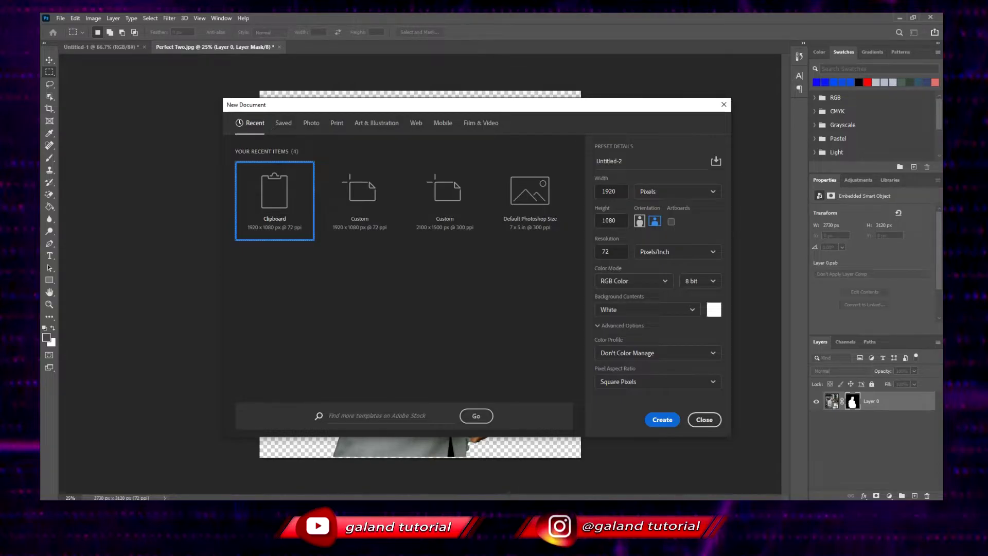
{"action": "key", "text": "Return"}
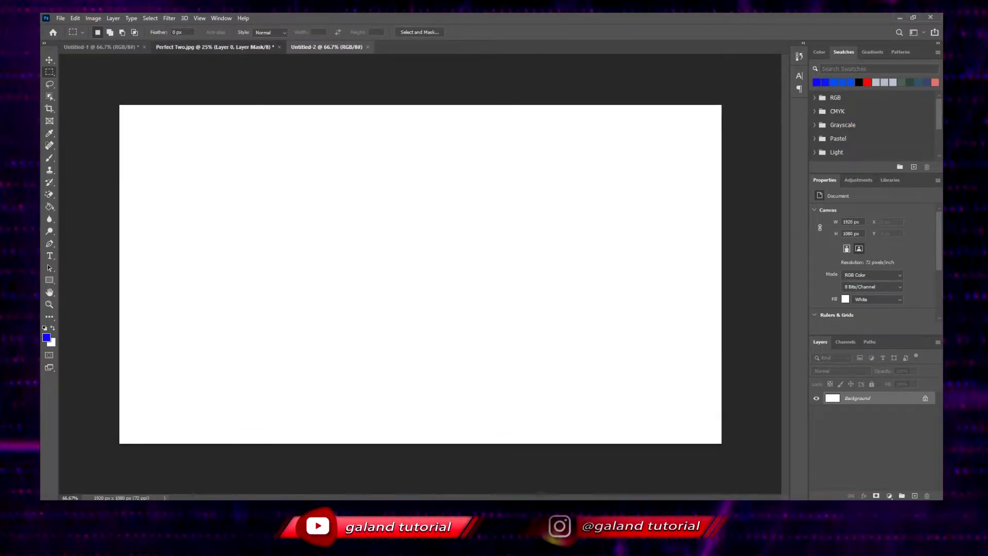
{"action": "left_click", "coordinate": [221, 47]}
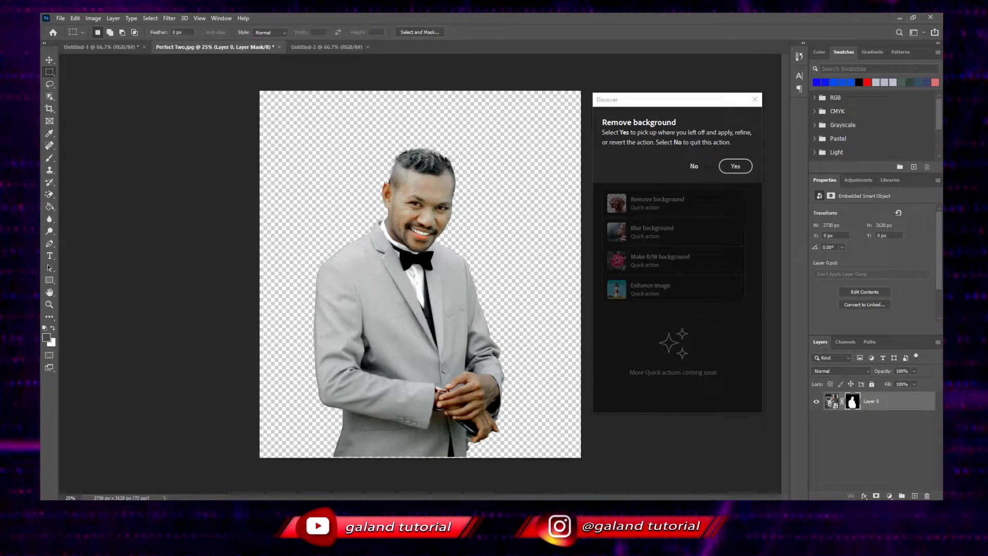
{"action": "left_click", "coordinate": [735, 166]}
{"action": "left_click", "coordinate": [755, 99]}
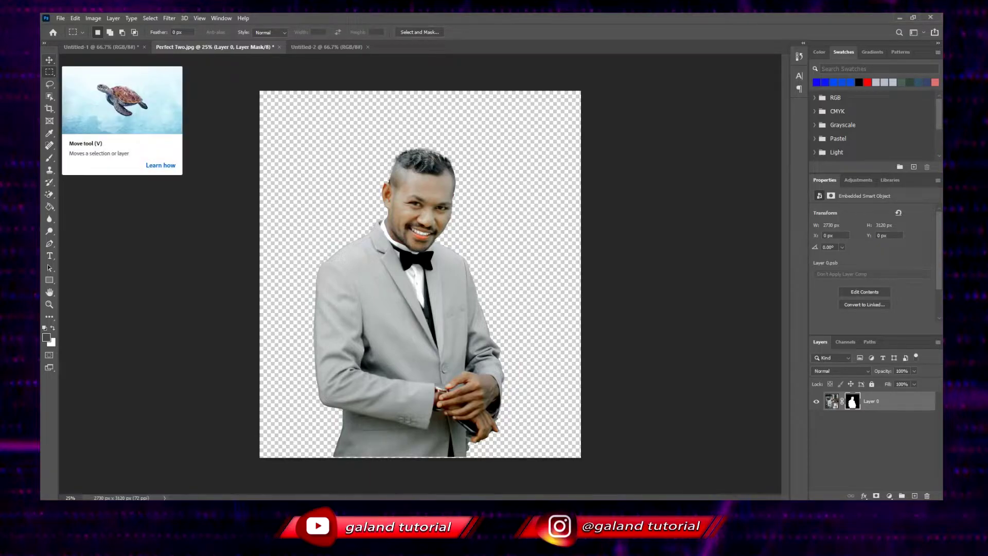
{"action": "key", "text": "v"}
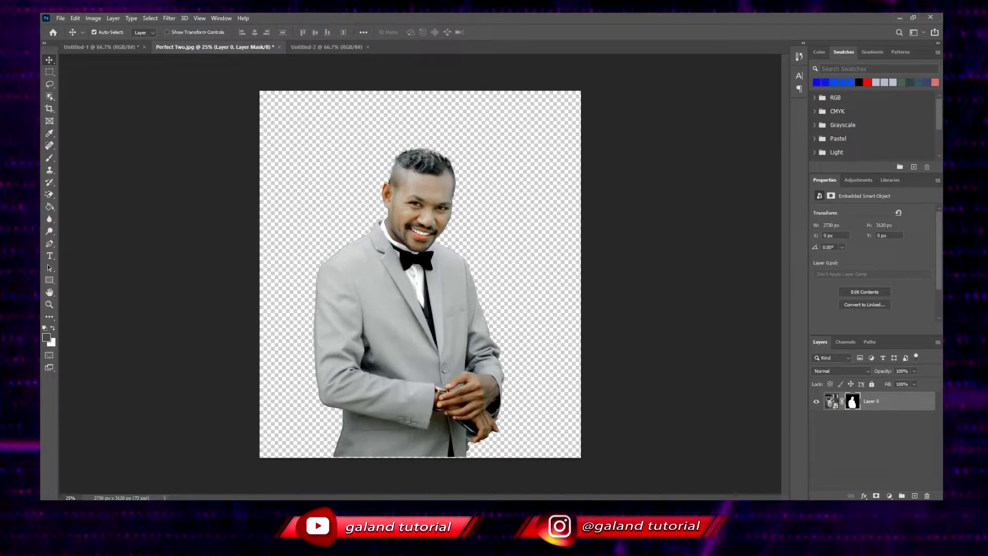
{"action": "left_click_drag", "start_coordinate": [419, 196], "coordinate": [319, 223]}
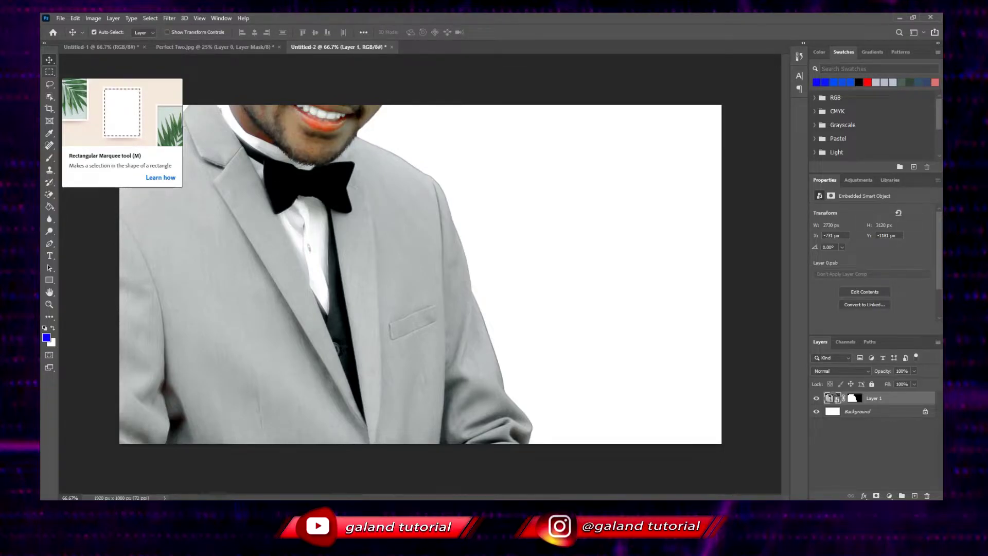
- Free-transform the cut-out man to about 25% of his original size, place him in the canvas's lower-left corner, and deselect the layer
{"action": "left_click", "coordinate": [50, 71]}
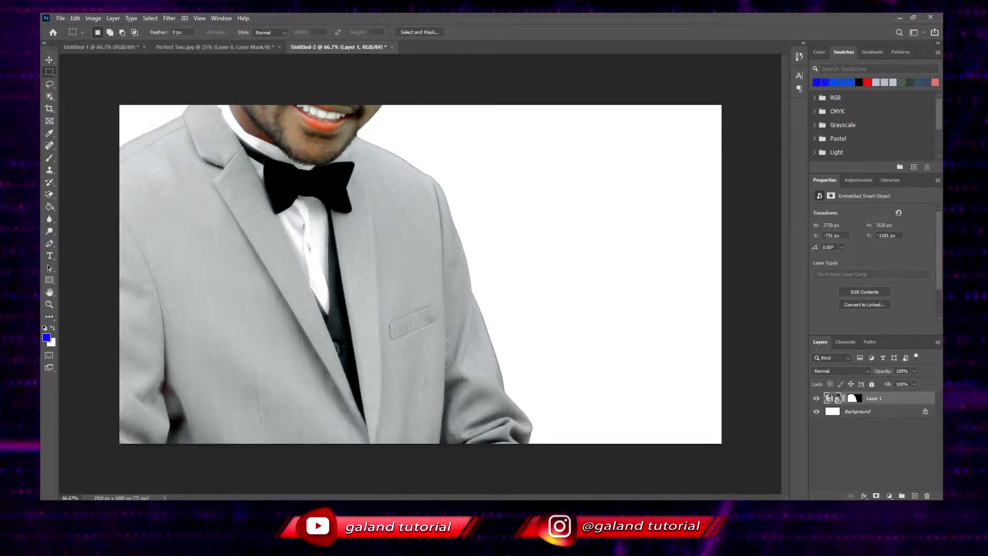
{"action": "right_click", "coordinate": [296, 193]}
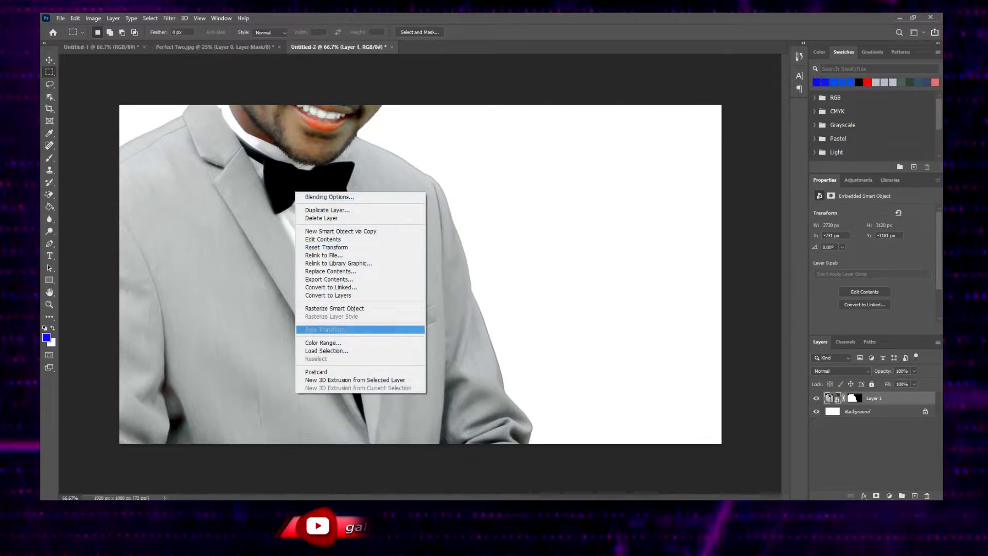
{"action": "left_click", "coordinate": [325, 329]}
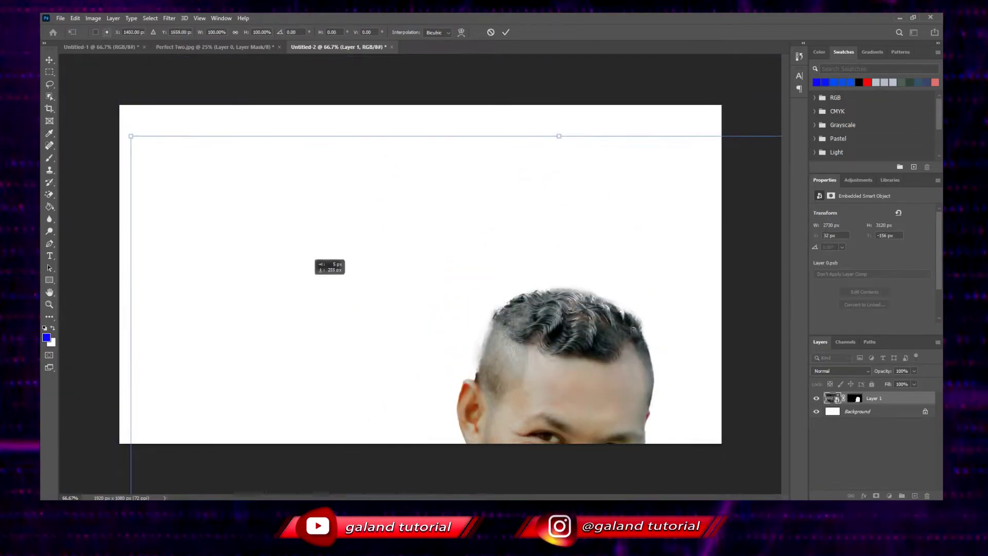
{"action": "left_click_drag", "start_coordinate": [308, 279], "coordinate": [308, 279]}
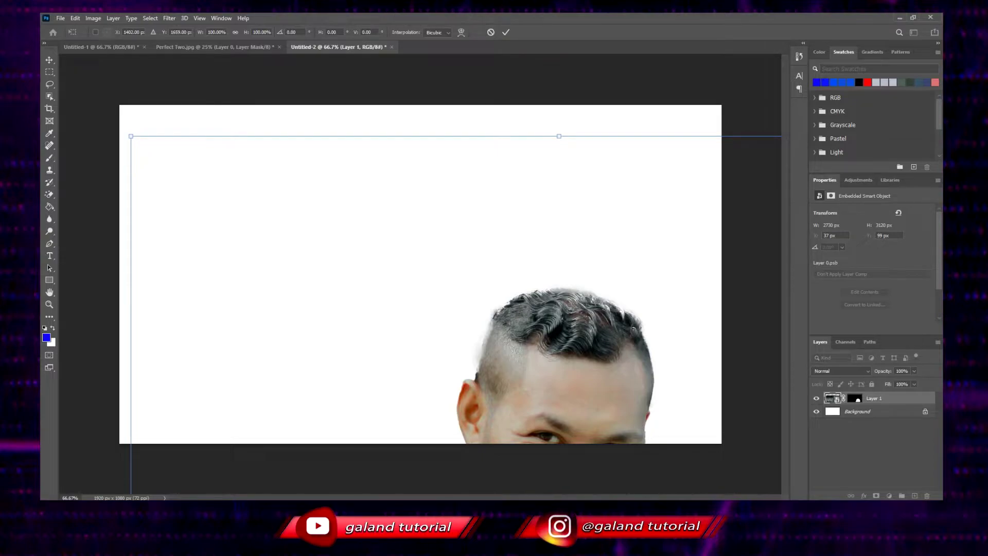
{"action": "left_click_drag", "start_coordinate": [130, 136], "coordinate": [362, 400]}
{"action": "left_click_drag", "start_coordinate": [401, 437], "coordinate": [202, 154]}
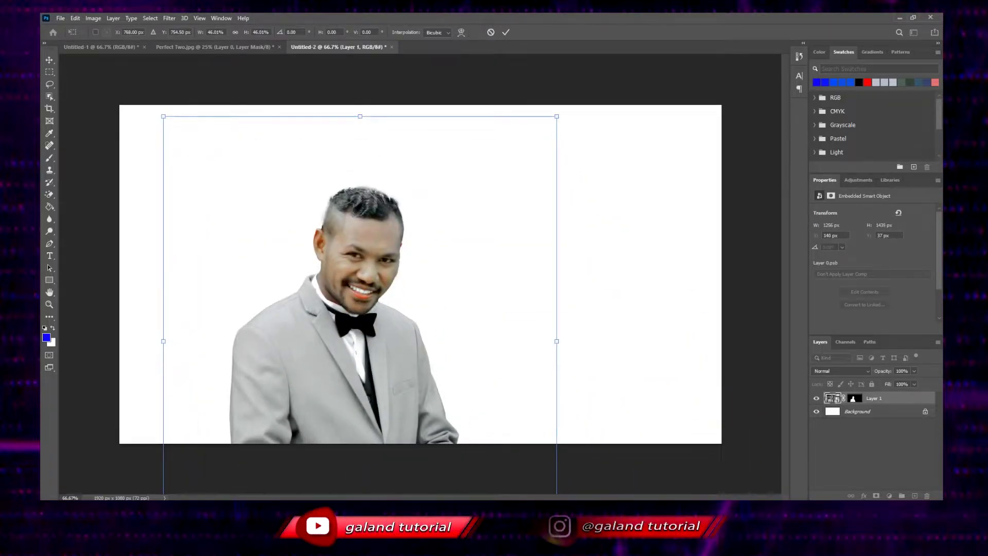
{"action": "left_click_drag", "start_coordinate": [163, 116], "coordinate": [253, 219]}
{"action": "left_click_drag", "start_coordinate": [324, 301], "coordinate": [175, 280]}
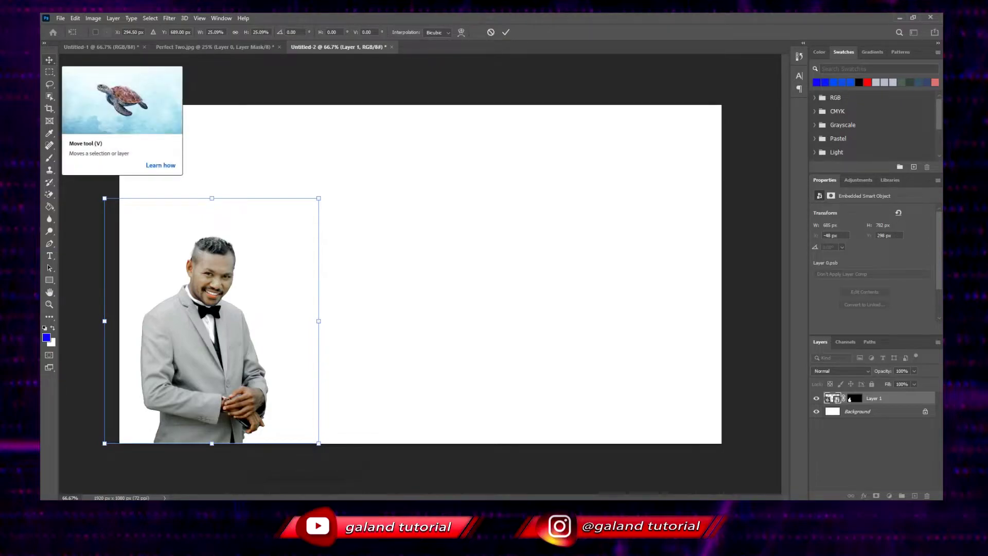
{"action": "right_click", "coordinate": [50, 60]}
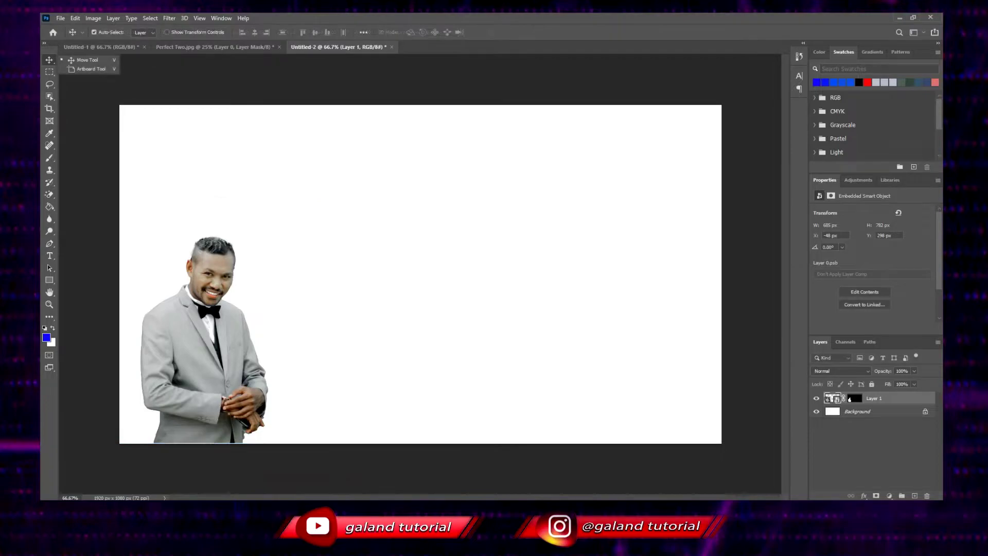
{"action": "left_click", "coordinate": [391, 216]}
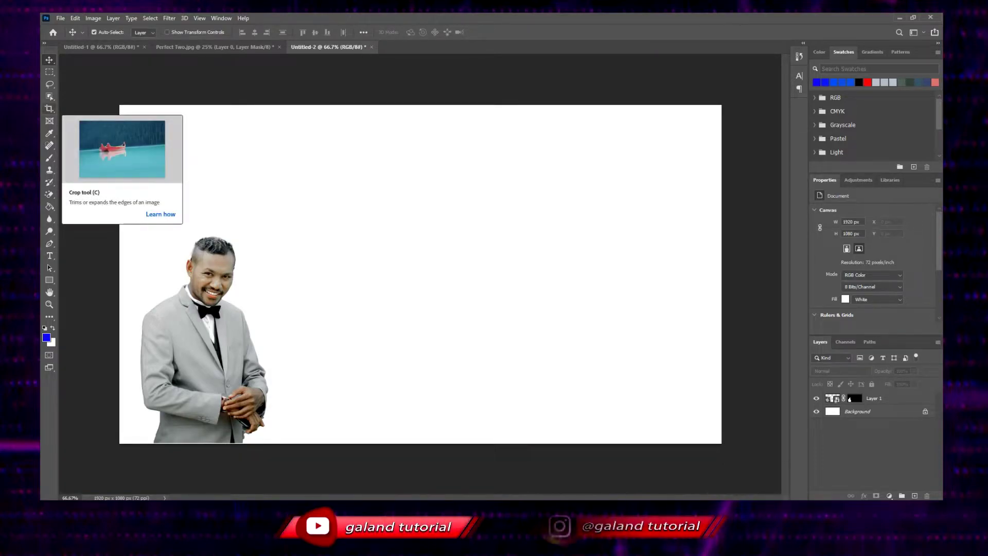
- Crop the canvas closely around the man to about 546 × 702 px
{"action": "key", "text": "c"}
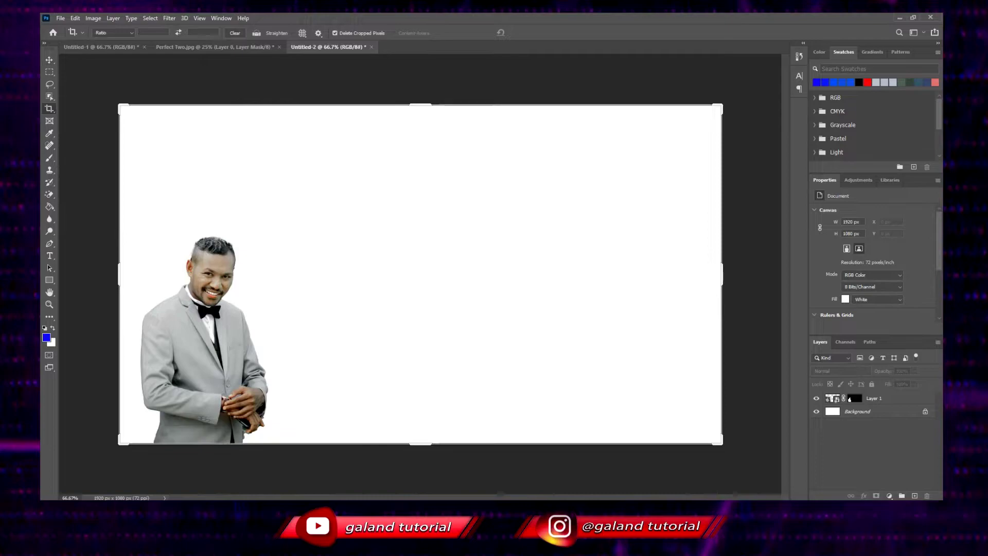
{"action": "left_click_drag", "start_coordinate": [722, 274], "coordinate": [506, 296]}
{"action": "left_click_drag", "start_coordinate": [421, 106], "coordinate": [420, 165]}
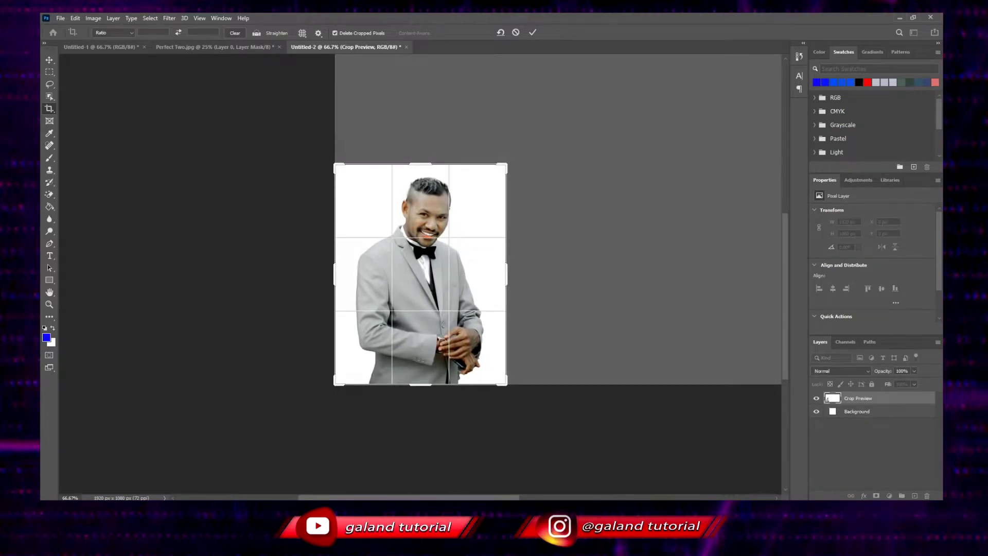
{"action": "key", "text": "Return"}
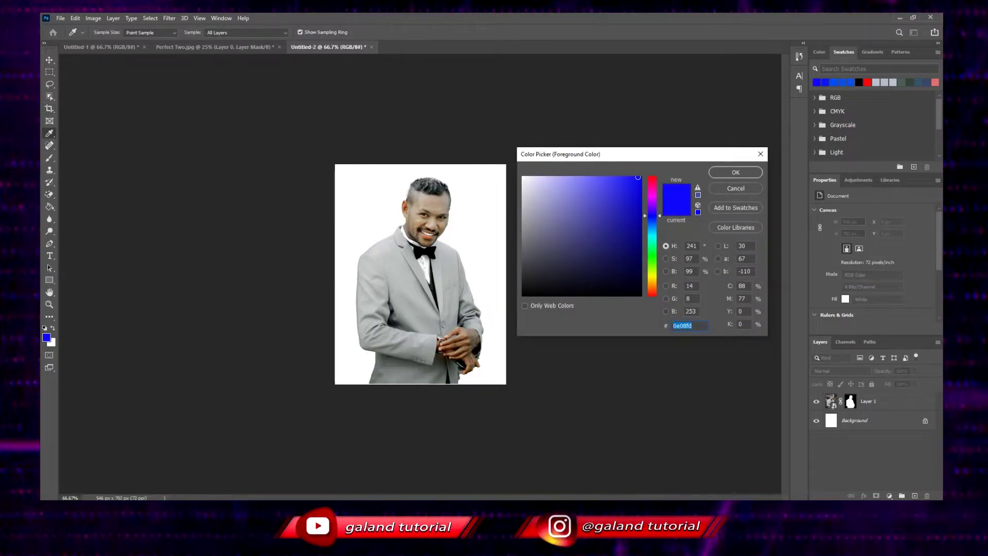
- Set the foreground colour to red, hex f50404
{"action": "type", "text": "fd0808"}
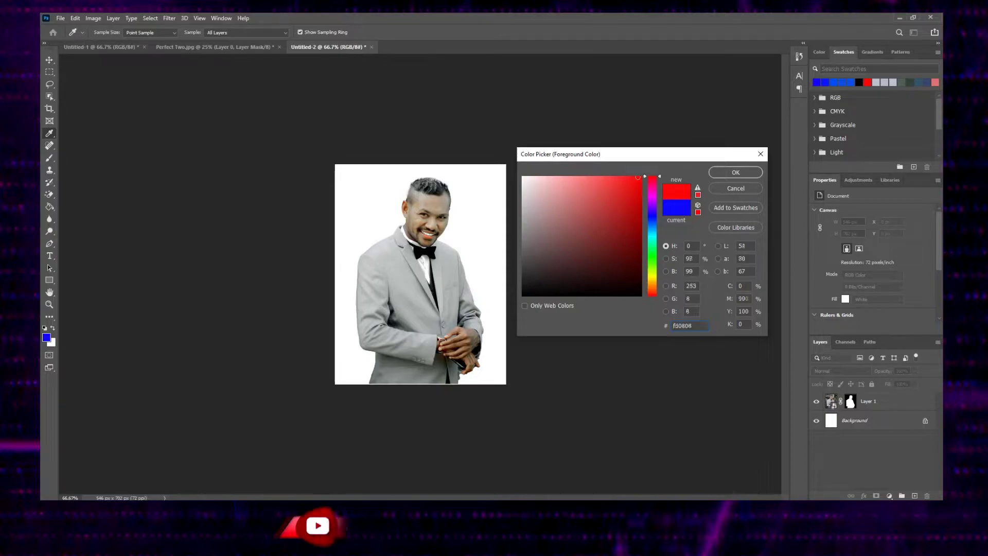
{"action": "left_click", "coordinate": [640, 181]}
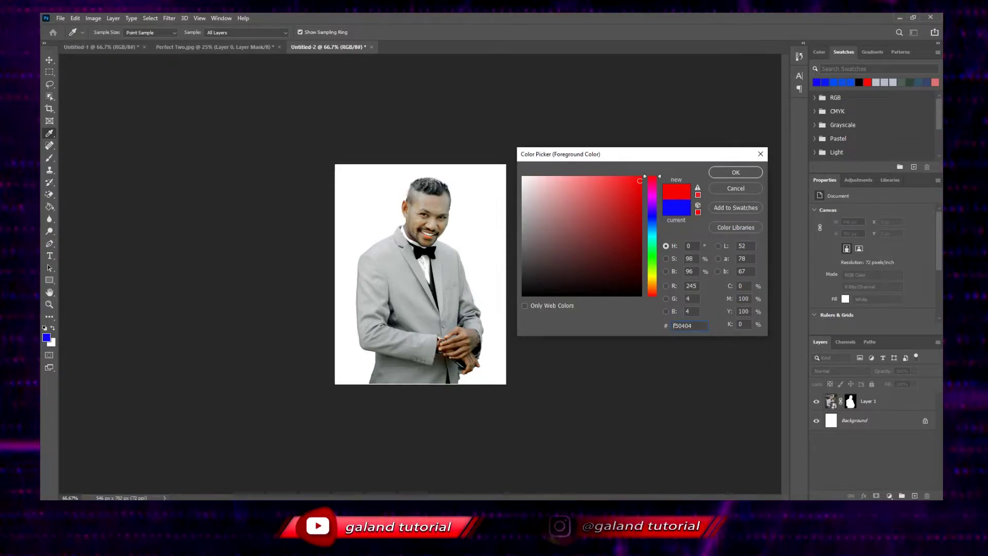
{"action": "left_click", "coordinate": [736, 172]}
{"action": "key", "text": "c"}
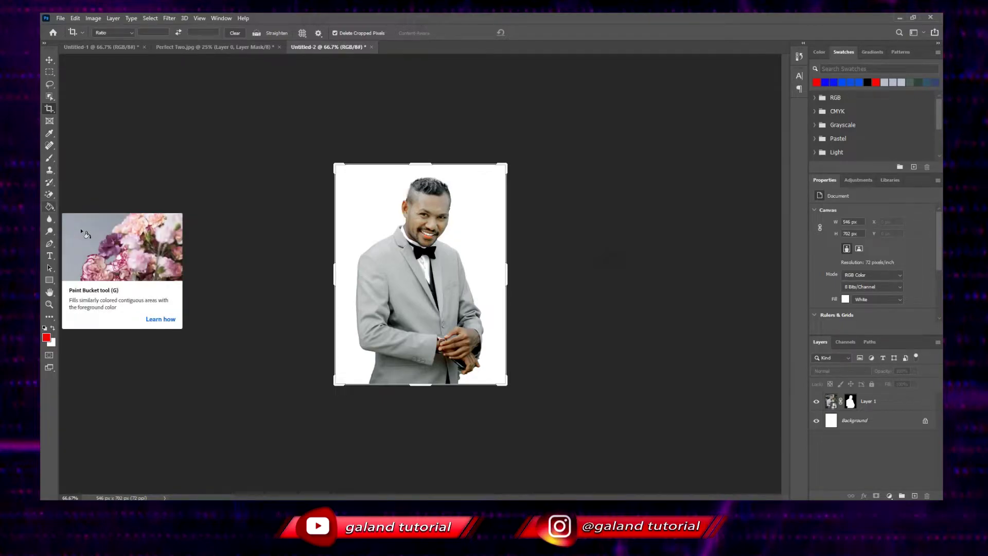
- Convert the locked Background into a regular layer and fill it with the red foreground colour using the Paint Bucket
{"action": "key", "text": "g"}
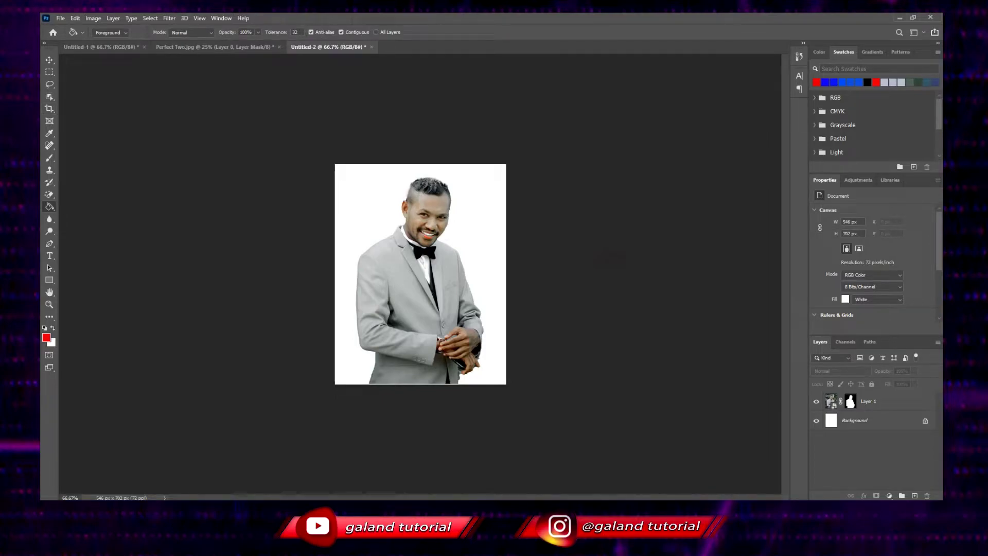
{"action": "double_click", "coordinate": [854, 421]}
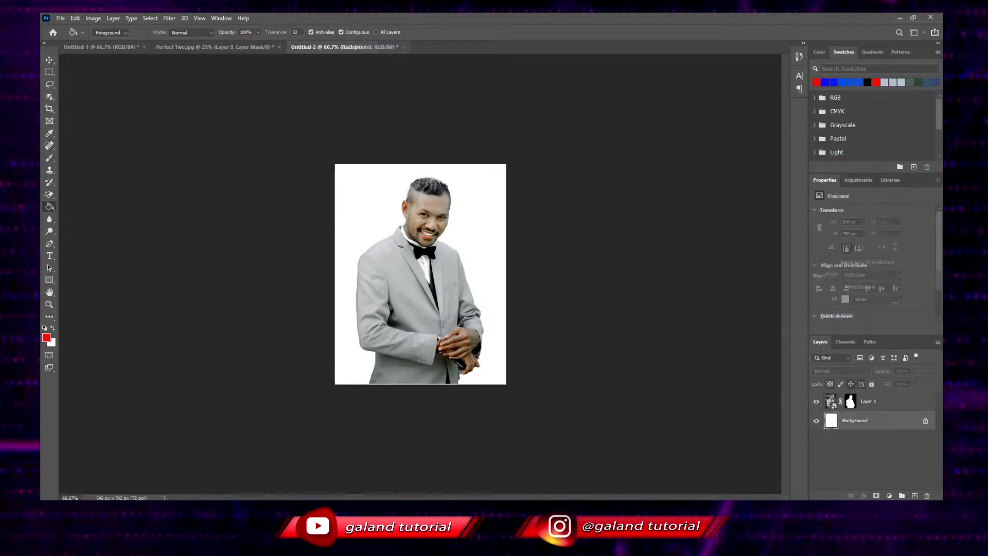
{"action": "left_click_drag", "start_coordinate": [532, 142], "coordinate": [674, 238]}
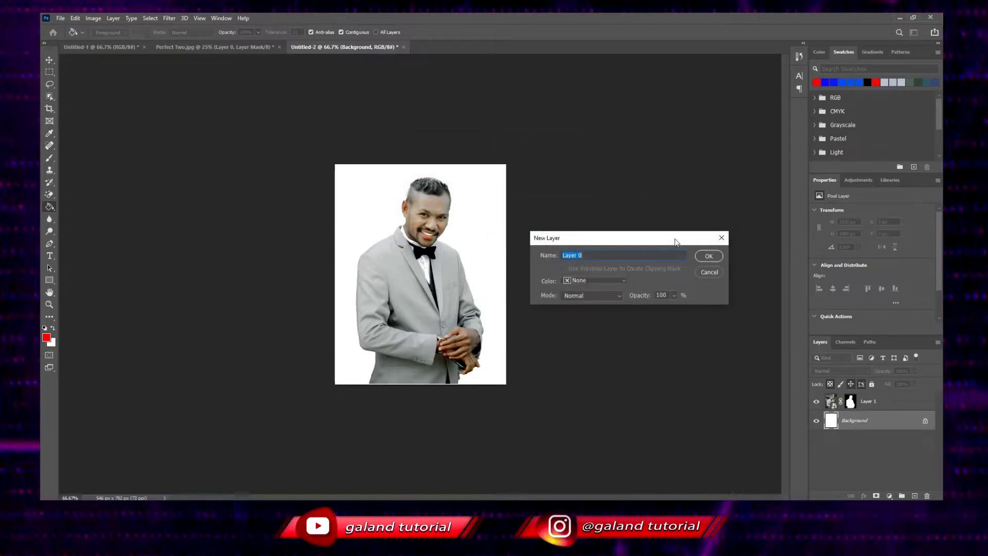
{"action": "key", "text": "Return"}
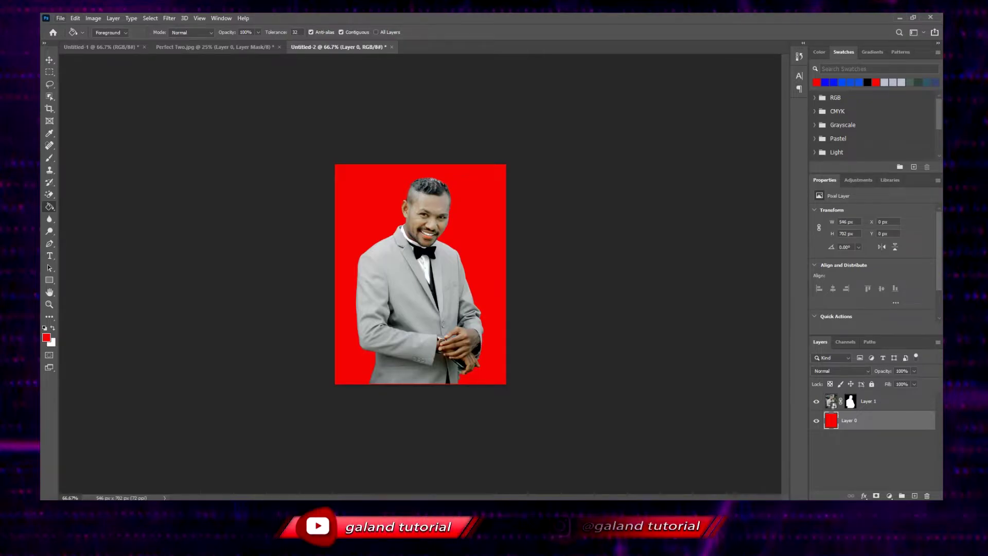
- Save the red-background portrait as a PNG named contoh in the Pictures folder, using the large file size option
{"action": "key", "text": "alt+f"}
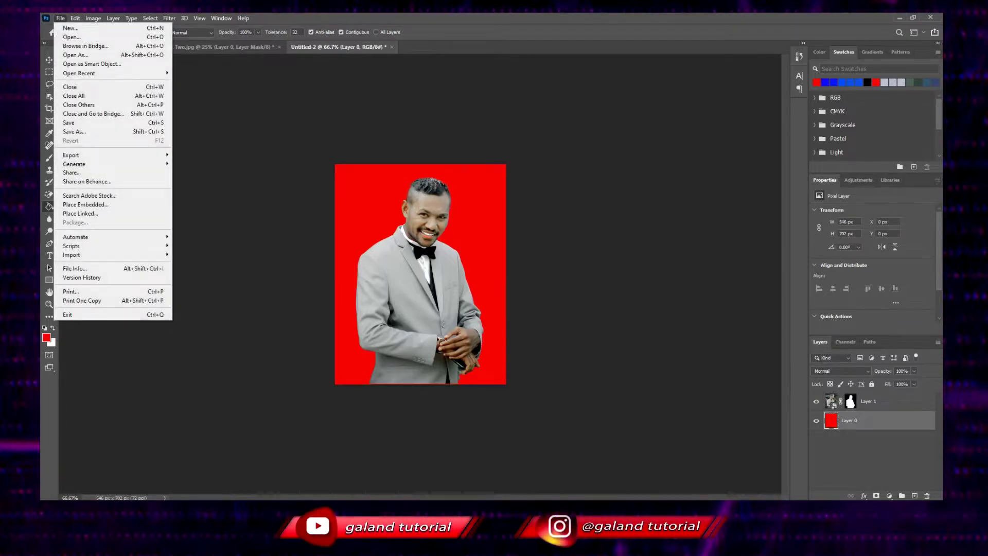
{"action": "left_click", "coordinate": [74, 131]}
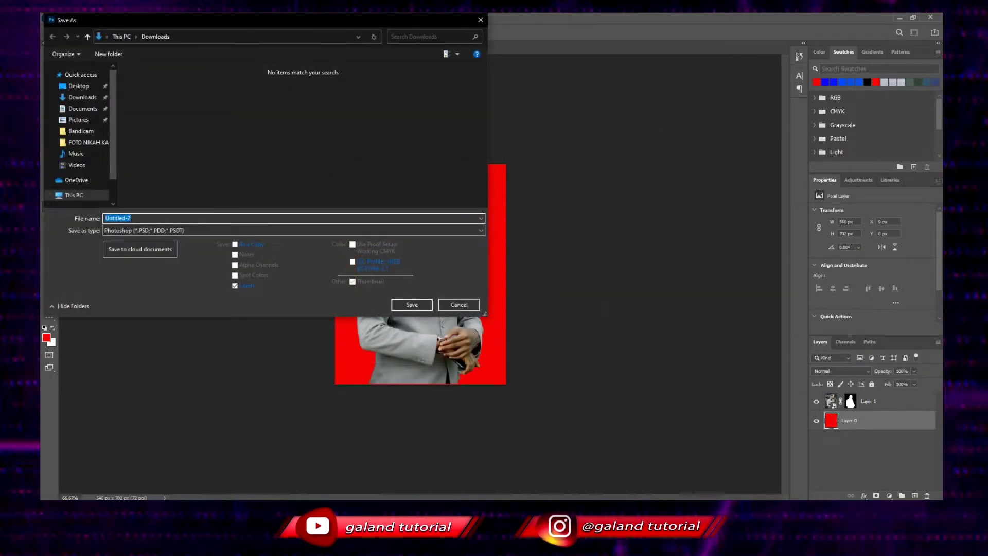
{"action": "left_click", "coordinate": [293, 230]}
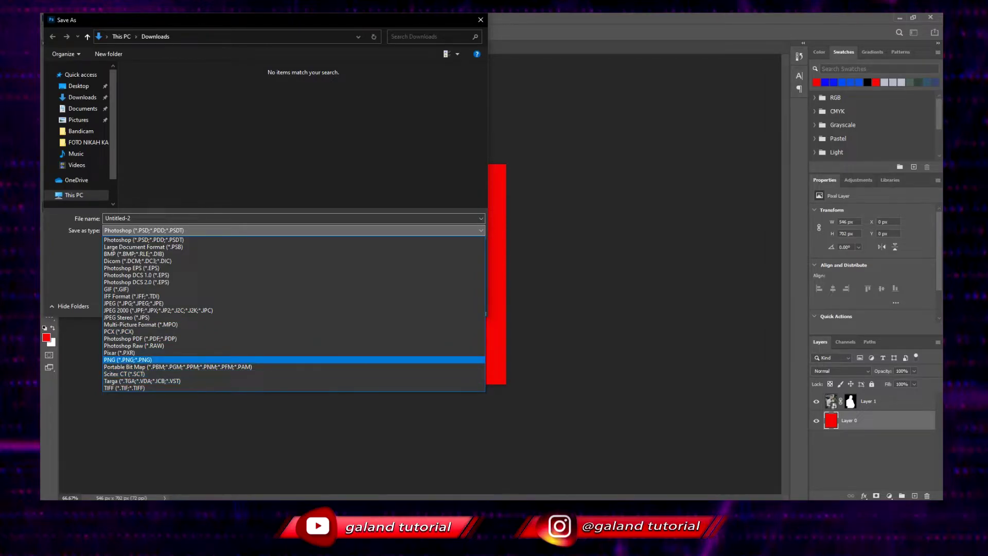
{"action": "left_click", "coordinate": [154, 359]}
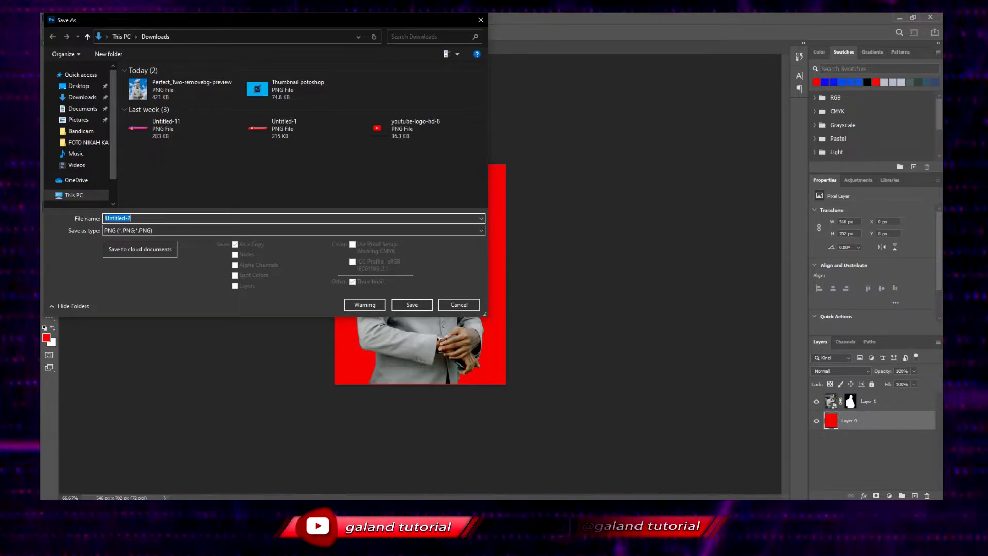
{"action": "type", "text": "contoh"}
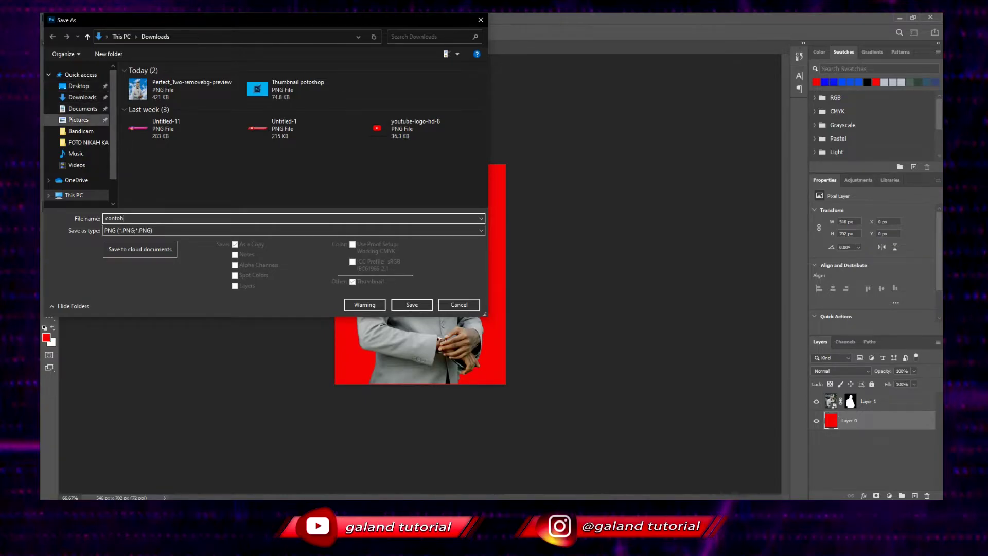
{"action": "left_click", "coordinate": [79, 119]}
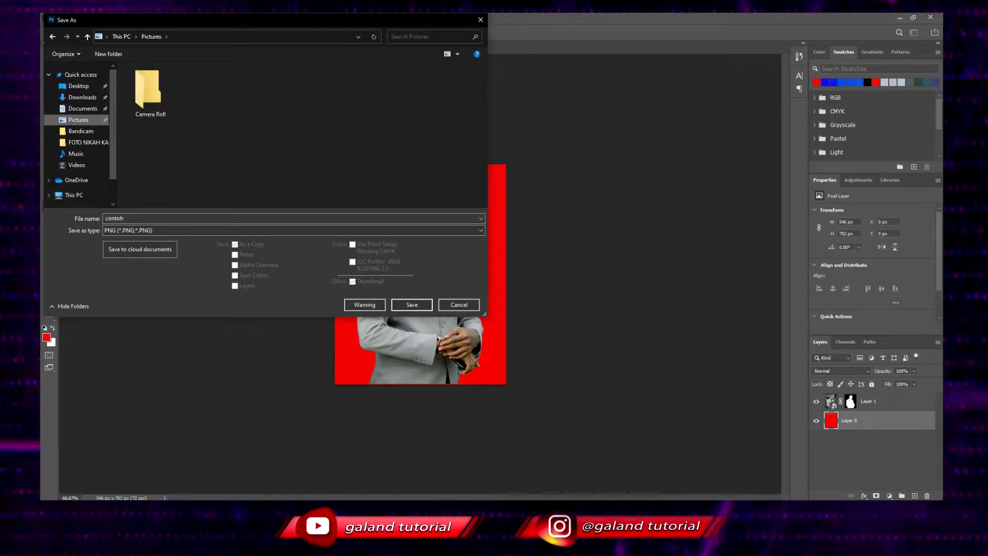
{"action": "left_click", "coordinate": [412, 304]}
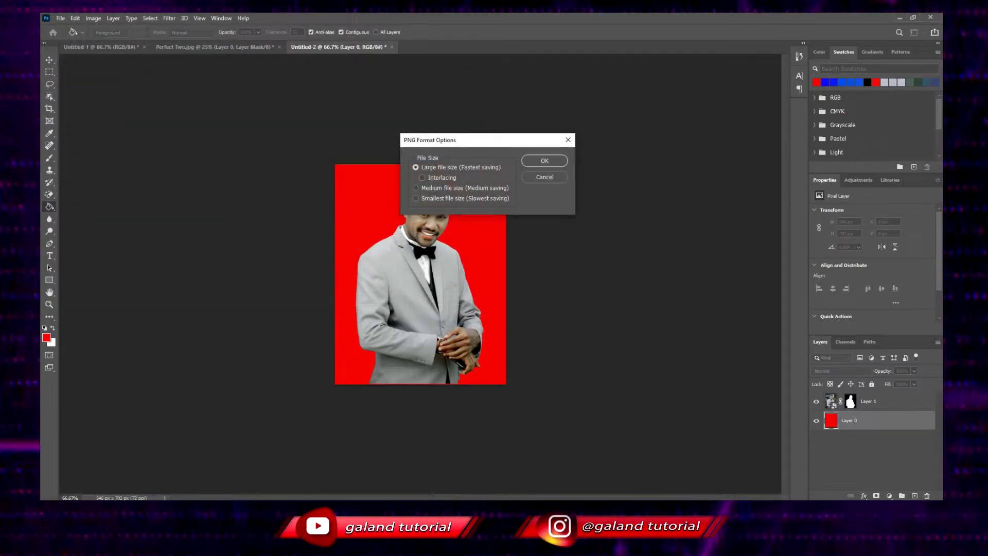
{"action": "left_click", "coordinate": [544, 160]}
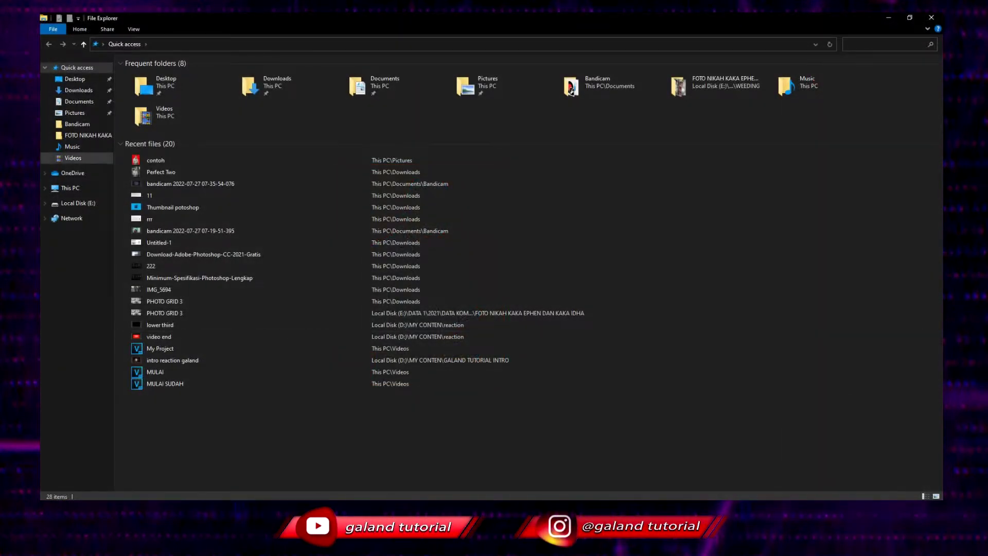
- Switch to File Explorer and open the contoh image from the Pictures folder to view the saved portrait
{"action": "left_click", "coordinate": [74, 113]}
{"action": "double_click", "coordinate": [197, 81]}
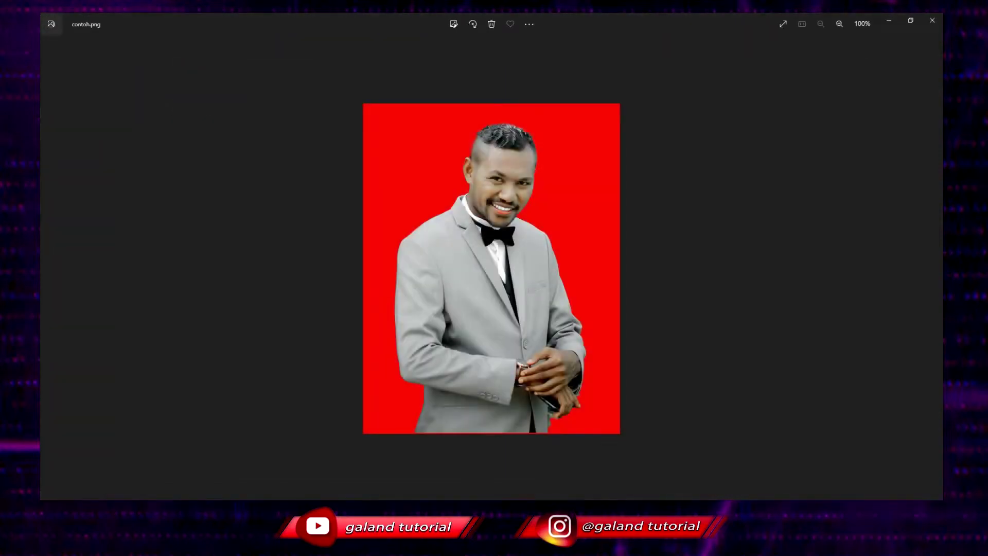
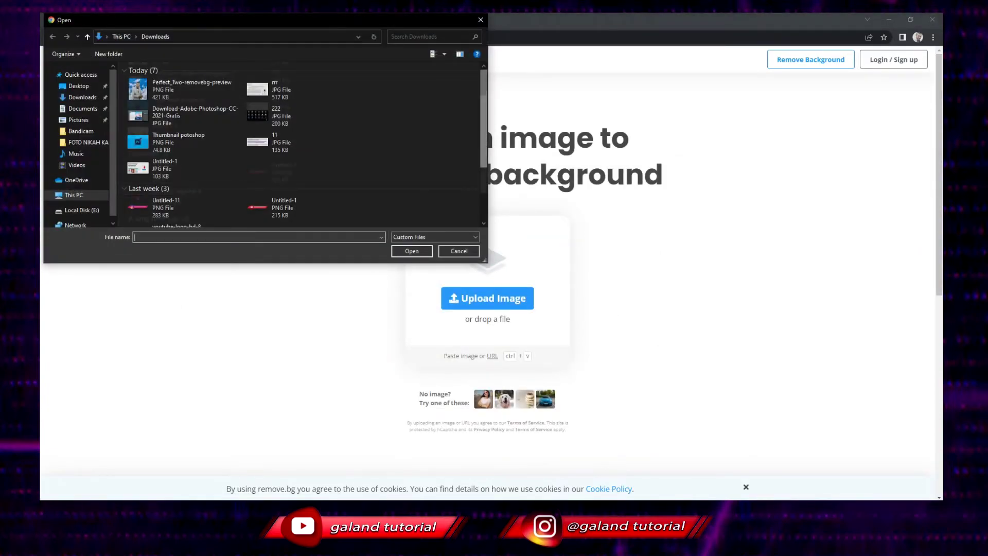
- Upload the Perfect Two JPG from Downloads to remove.bg in the browser and open the preview-resolution cutout for editing
{"action": "scroll", "coordinate": [301, 147], "scroll_direction": "down", "scroll_amount": 3}
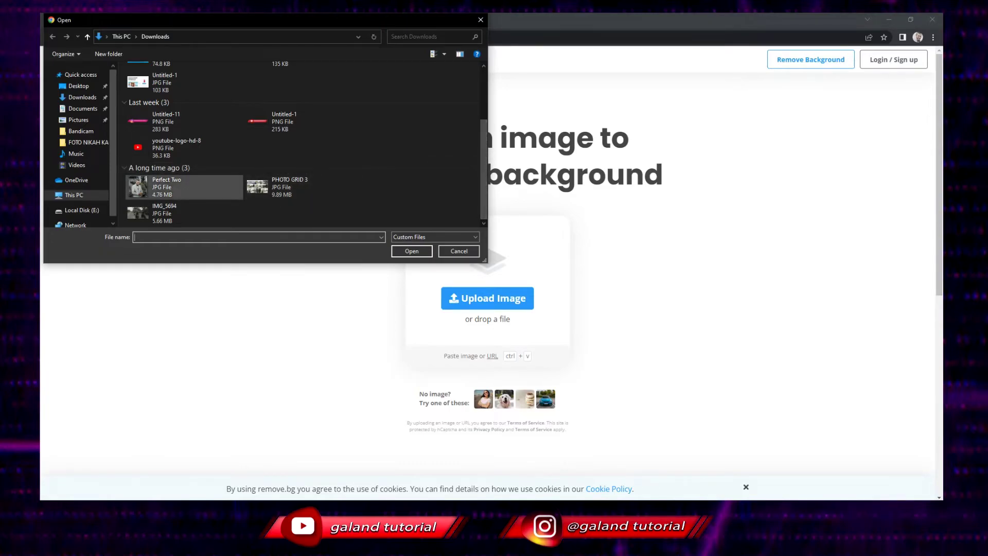
{"action": "double_click", "coordinate": [170, 188]}
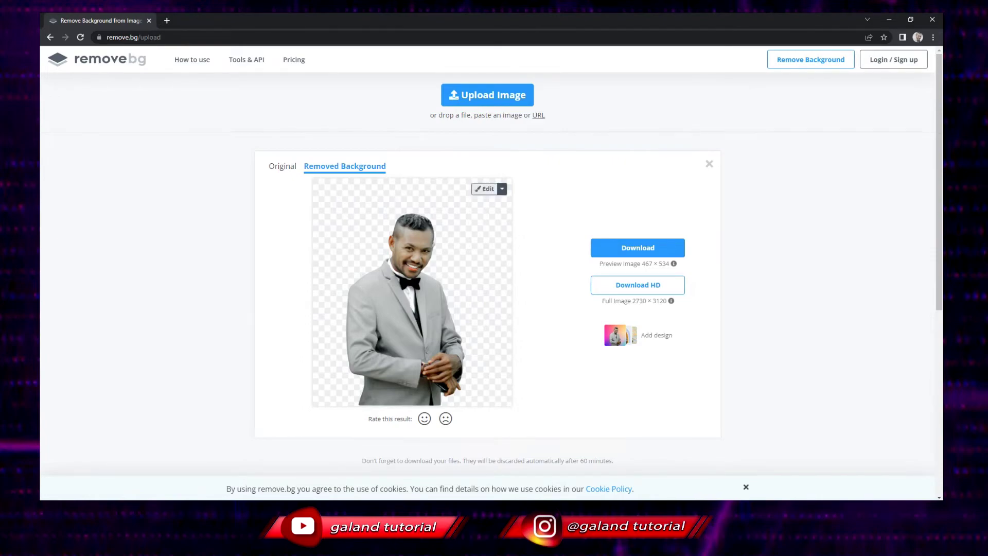
{"action": "left_click", "coordinate": [502, 189]}
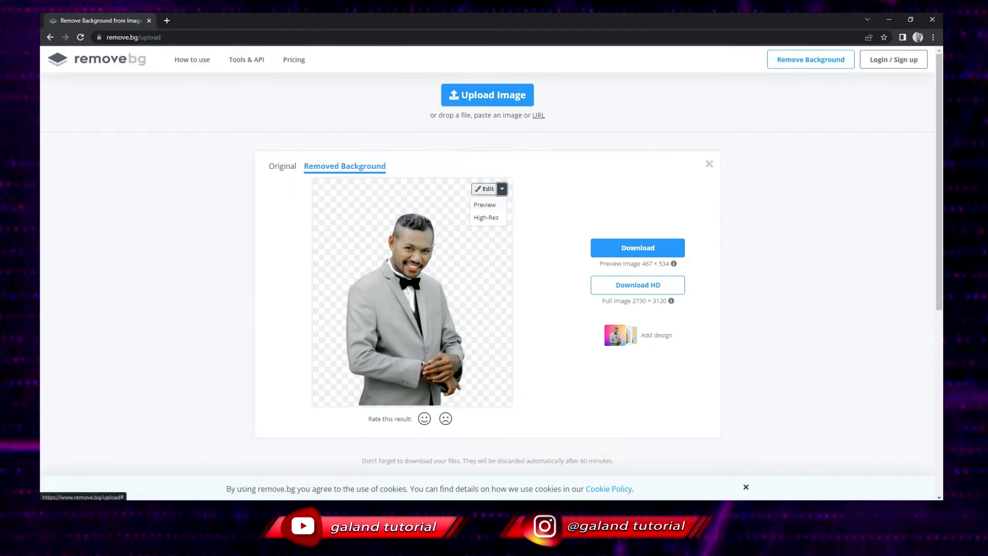
{"action": "left_click", "coordinate": [484, 204]}
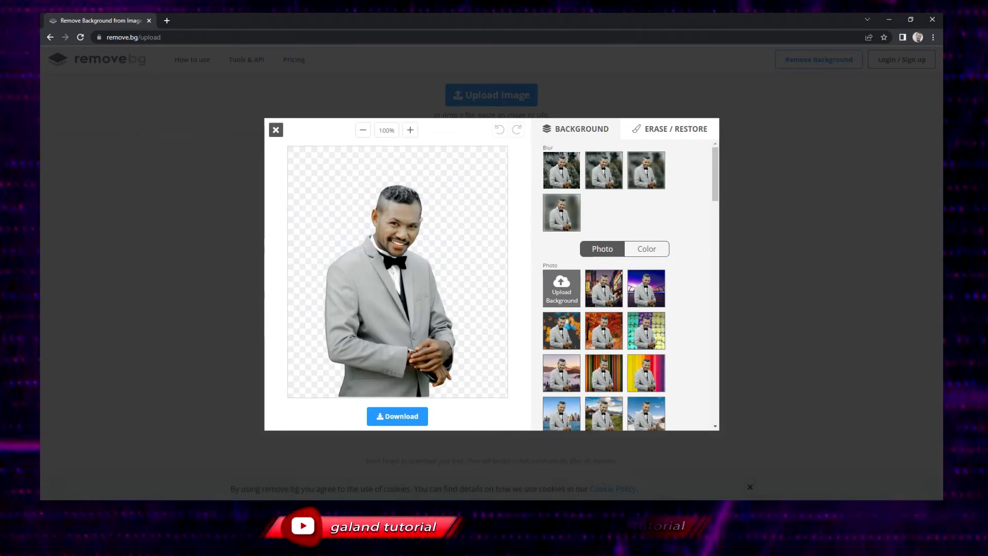
- Try a solid custom blue background, hex #2196f3, behind the cut-out man
{"action": "left_click", "coordinate": [646, 249]}
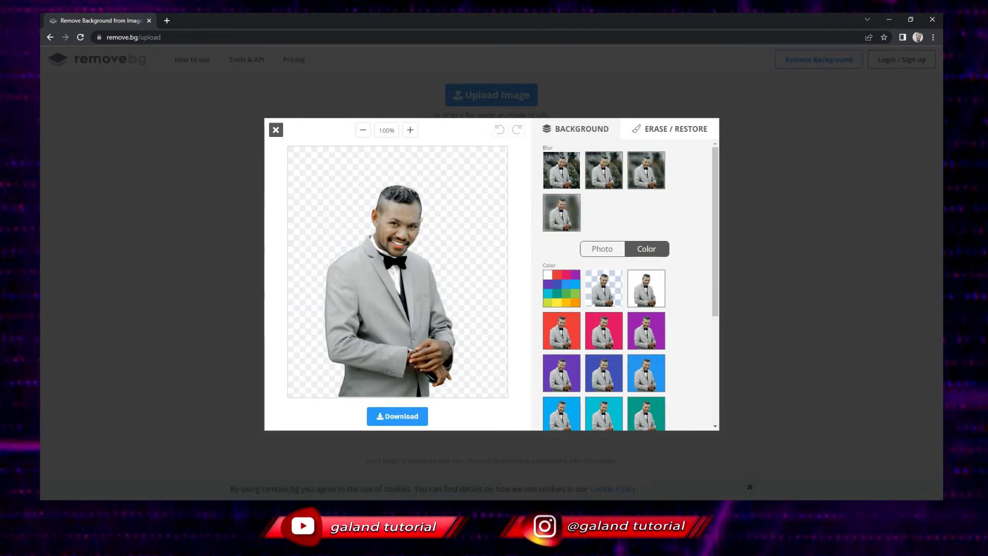
{"action": "left_click", "coordinate": [562, 288]}
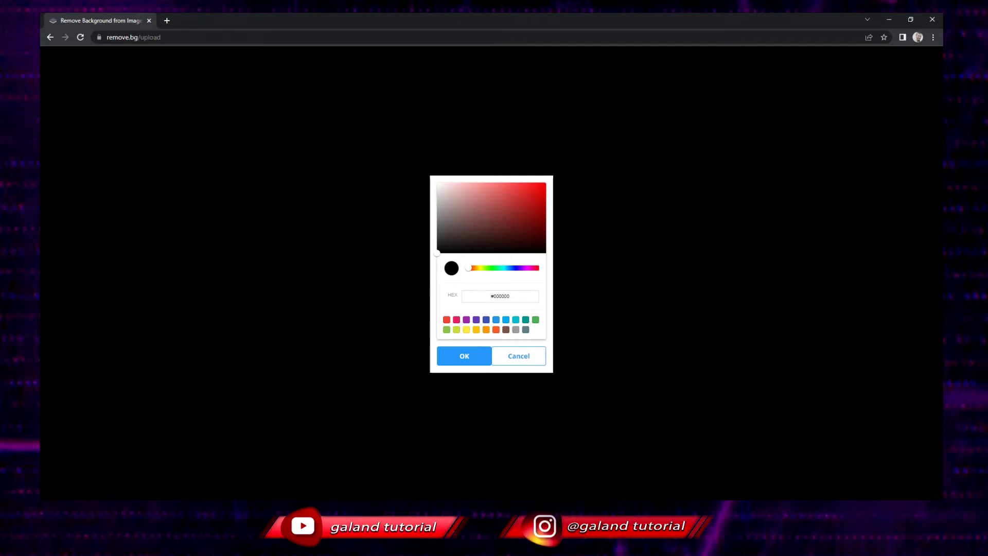
{"action": "left_click", "coordinate": [496, 319]}
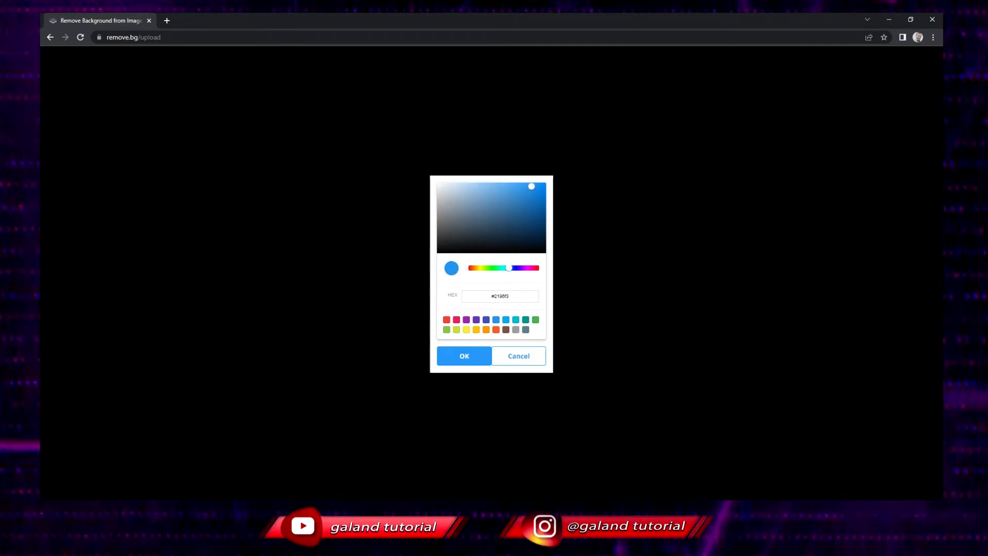
{"action": "left_click", "coordinate": [464, 355]}
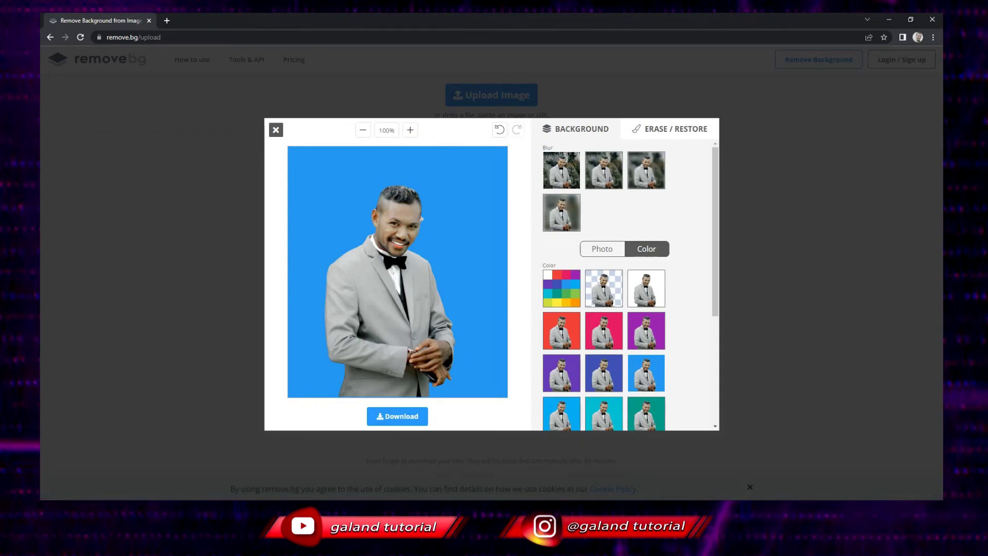
- Try the preset indigo, pink, red and teal background colours behind the man, one after another
{"action": "left_click", "coordinate": [603, 373]}
{"action": "left_click", "coordinate": [603, 331]}
{"action": "left_click", "coordinate": [561, 330]}
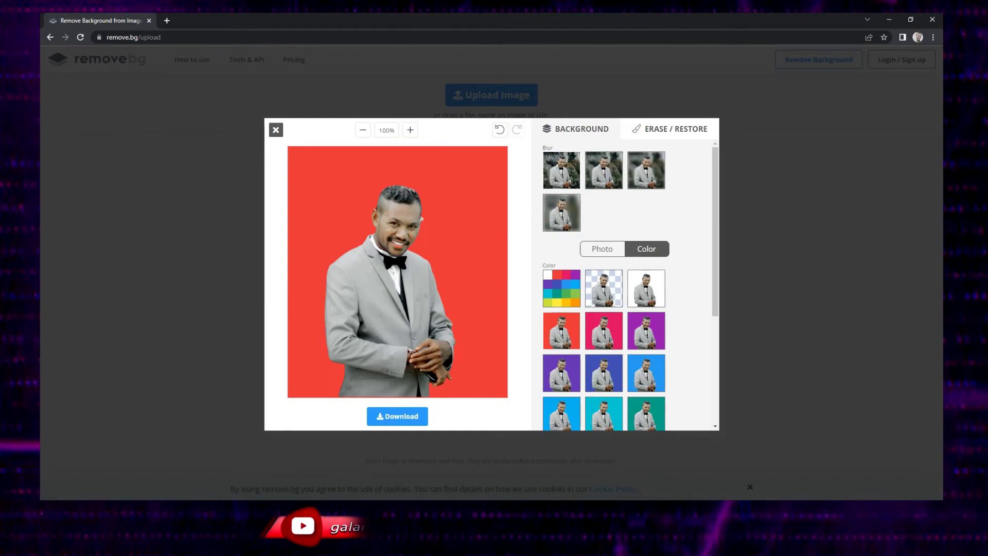
{"action": "left_click", "coordinate": [646, 413]}
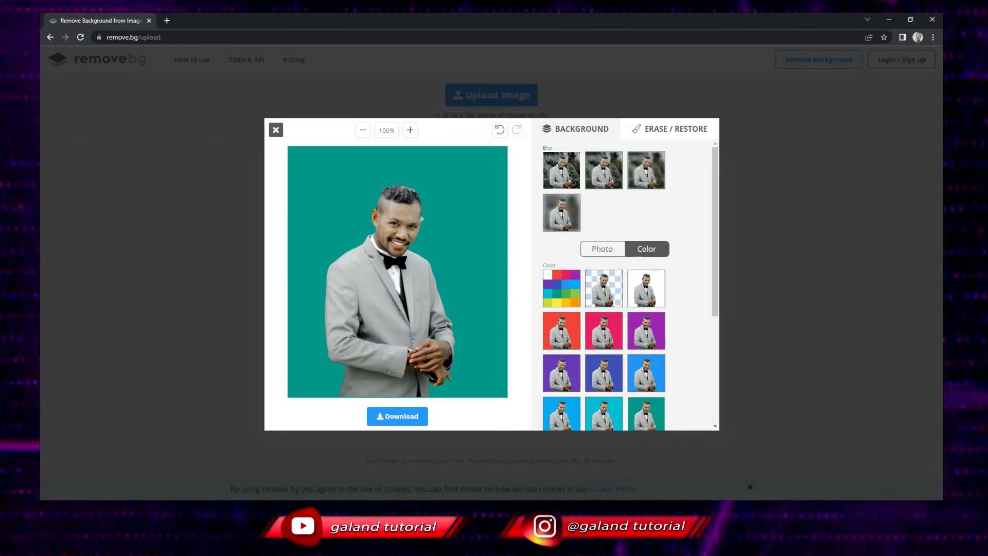
- Set the preset photo of a waterside city skyline with a tall tower as the man's background
{"action": "left_click", "coordinate": [602, 248]}
{"action": "scroll", "coordinate": [604, 283], "scroll_direction": "down", "scroll_amount": 10}
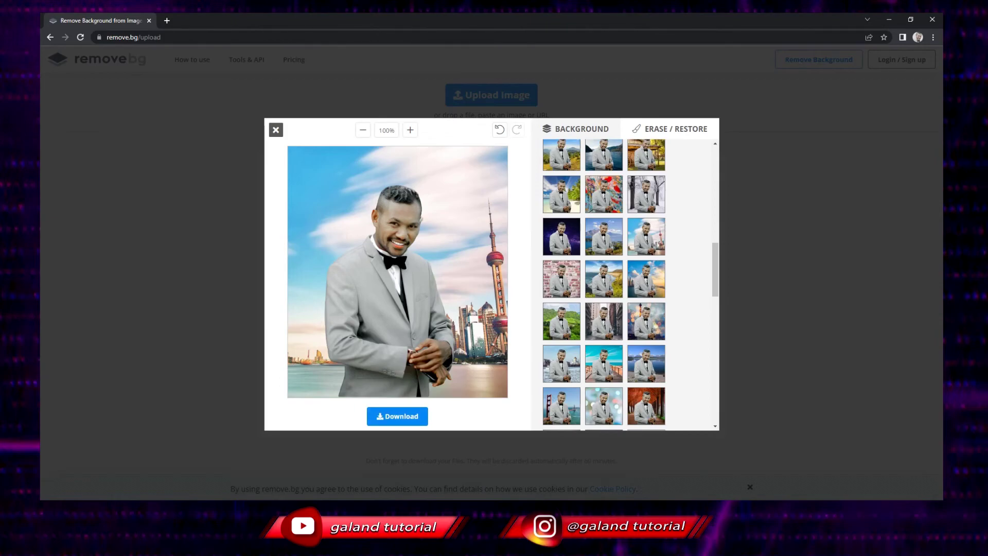
- Download the portrait with the skyline background as an image and open the downloaded PNG
{"action": "left_click", "coordinate": [398, 416]}
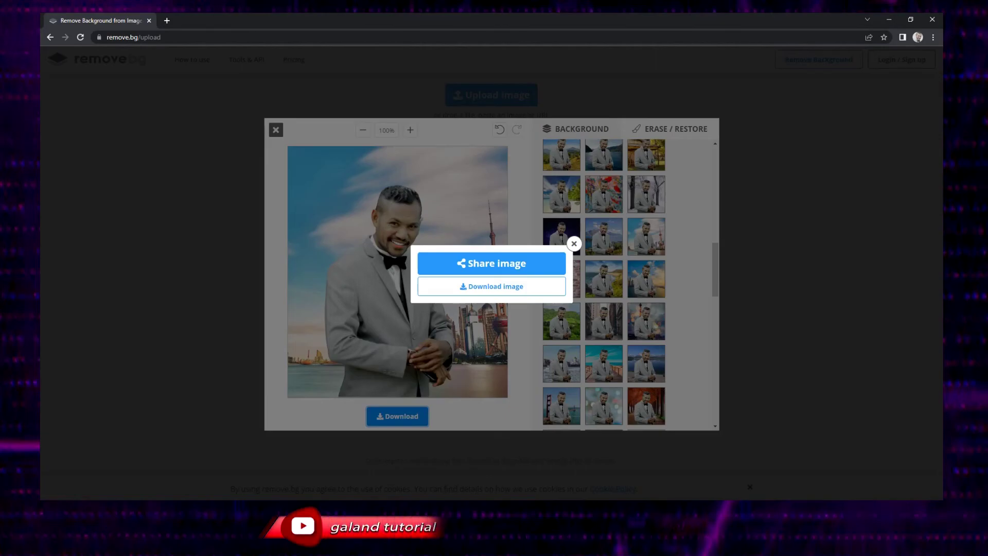
{"action": "left_click", "coordinate": [491, 286]}
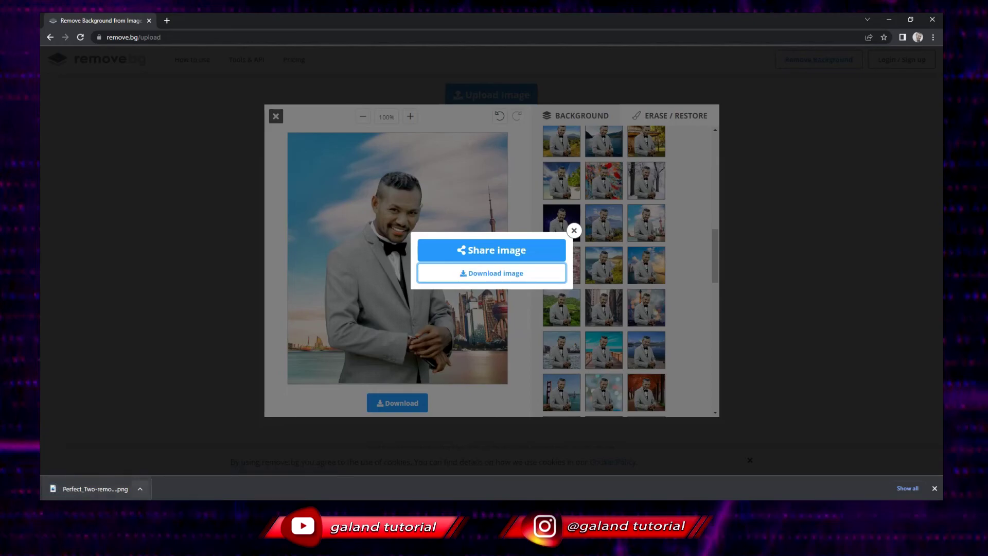
{"action": "left_click", "coordinate": [140, 488]}
{"action": "left_click", "coordinate": [152, 429]}
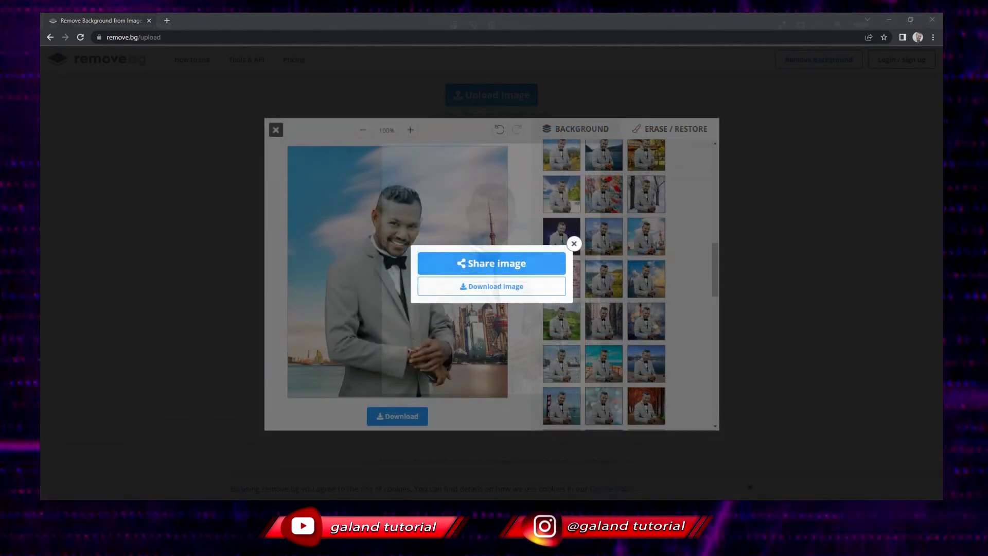